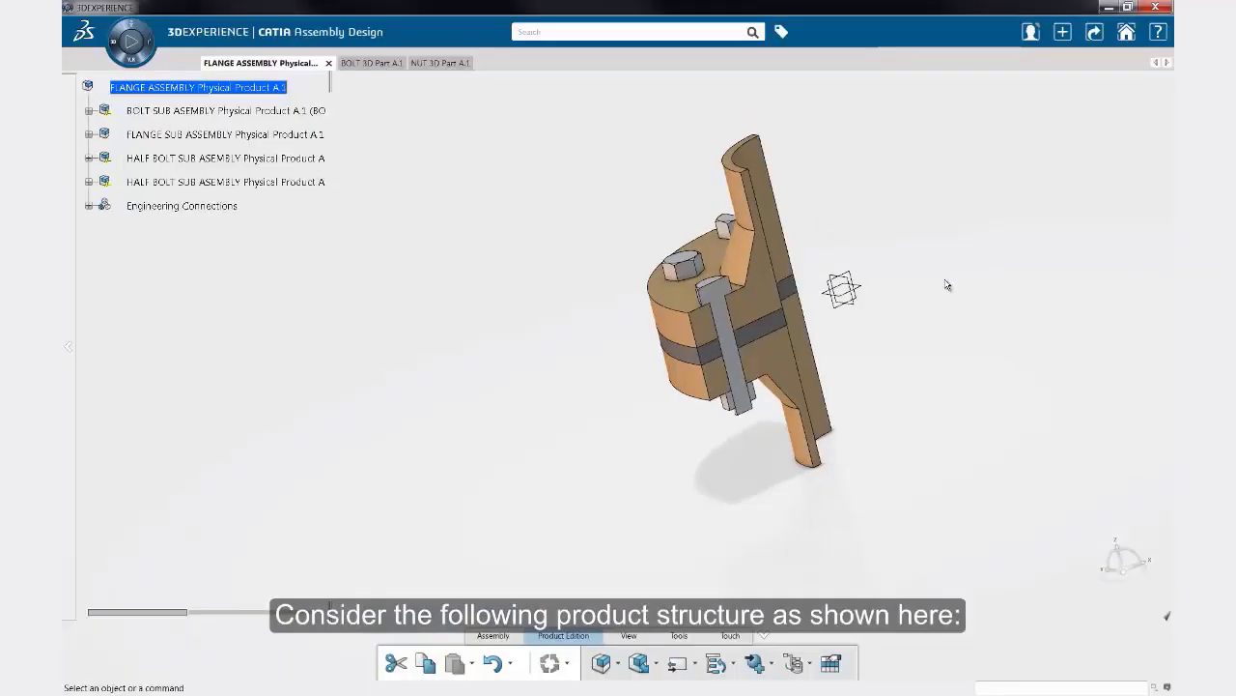
Rotate the flange assembly to inspect its sides and gasket, then select the FLANGE ASSEMBLY root.
{"action": "middle_click_drag", "start_coordinate": [843, 338], "coordinate": [767, 447]}
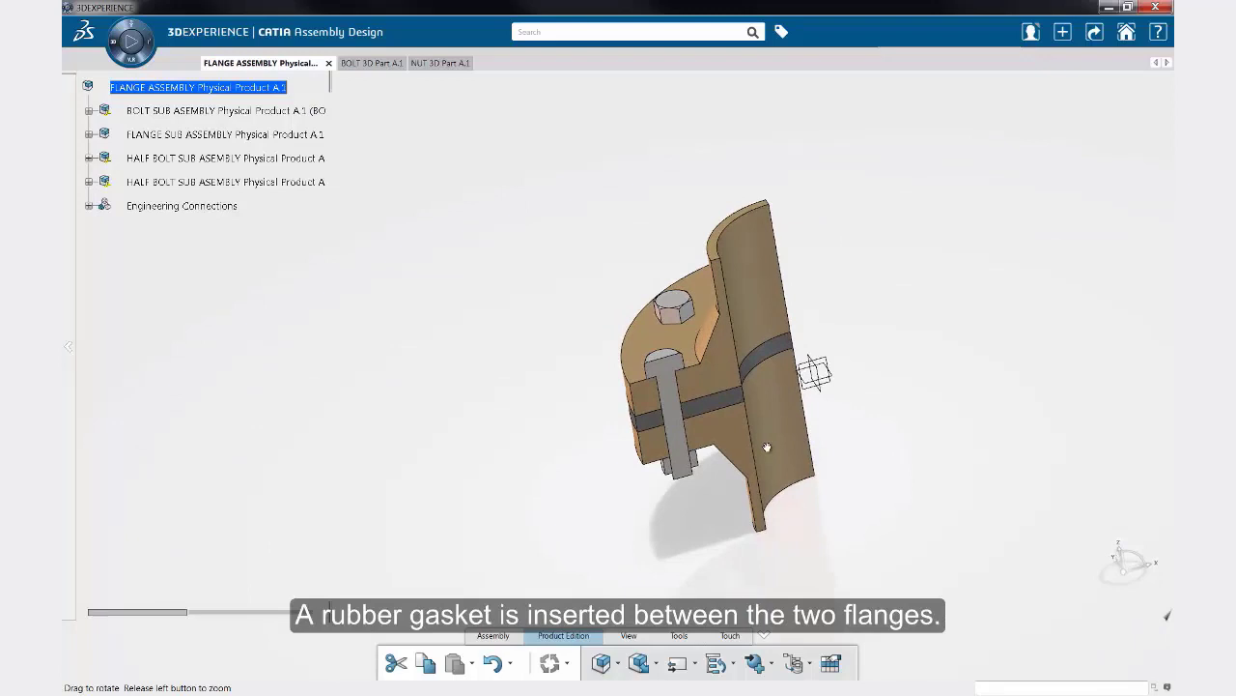
{"action": "middle_click_drag", "start_coordinate": [767, 447], "coordinate": [572, 438]}
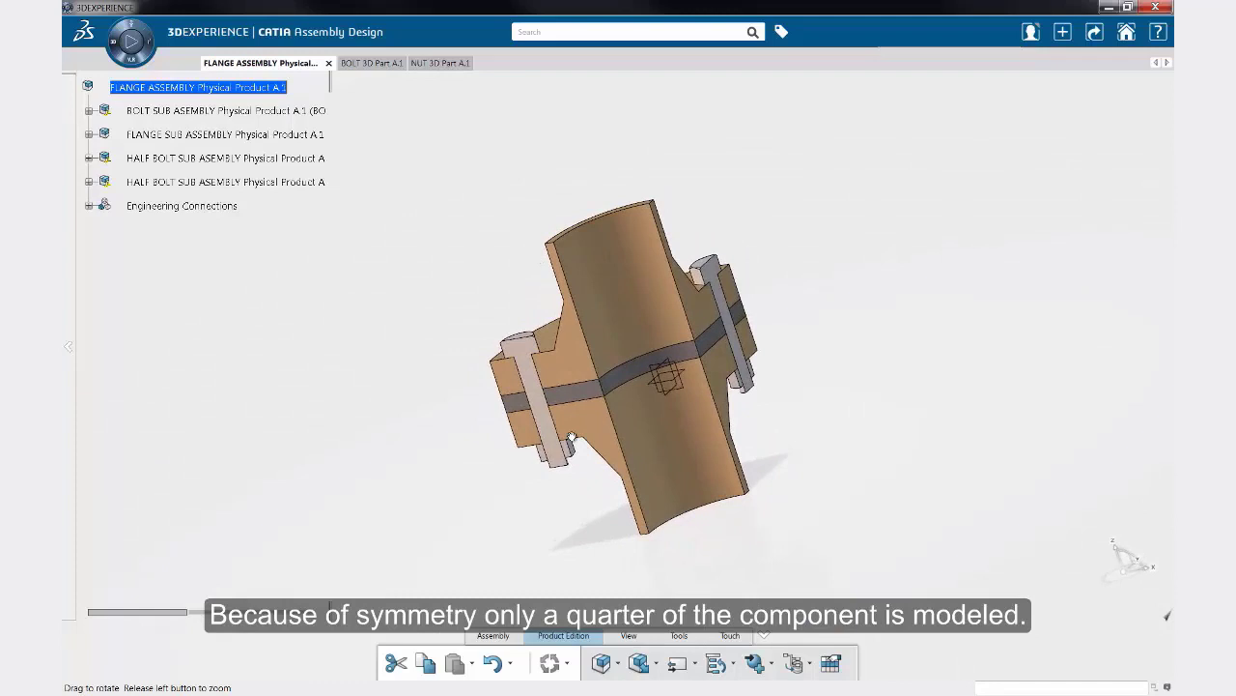
{"action": "left_click", "coordinate": [261, 90]}
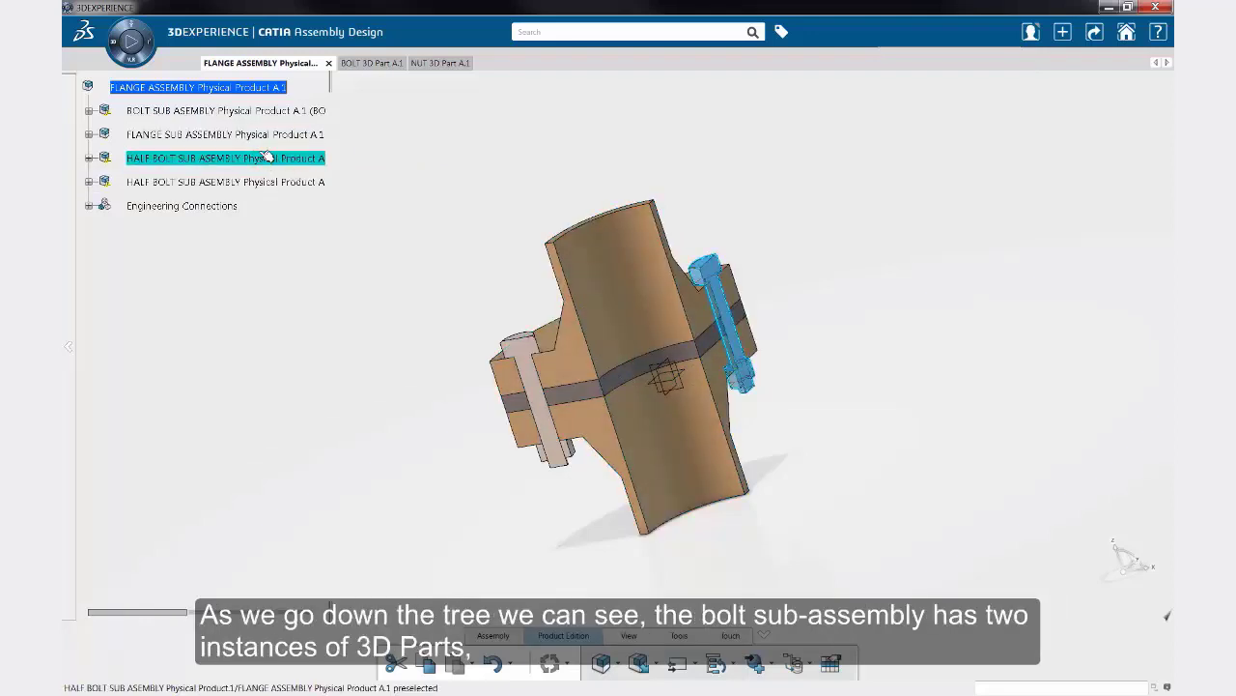
{"action": "left_click", "coordinate": [89, 111]}
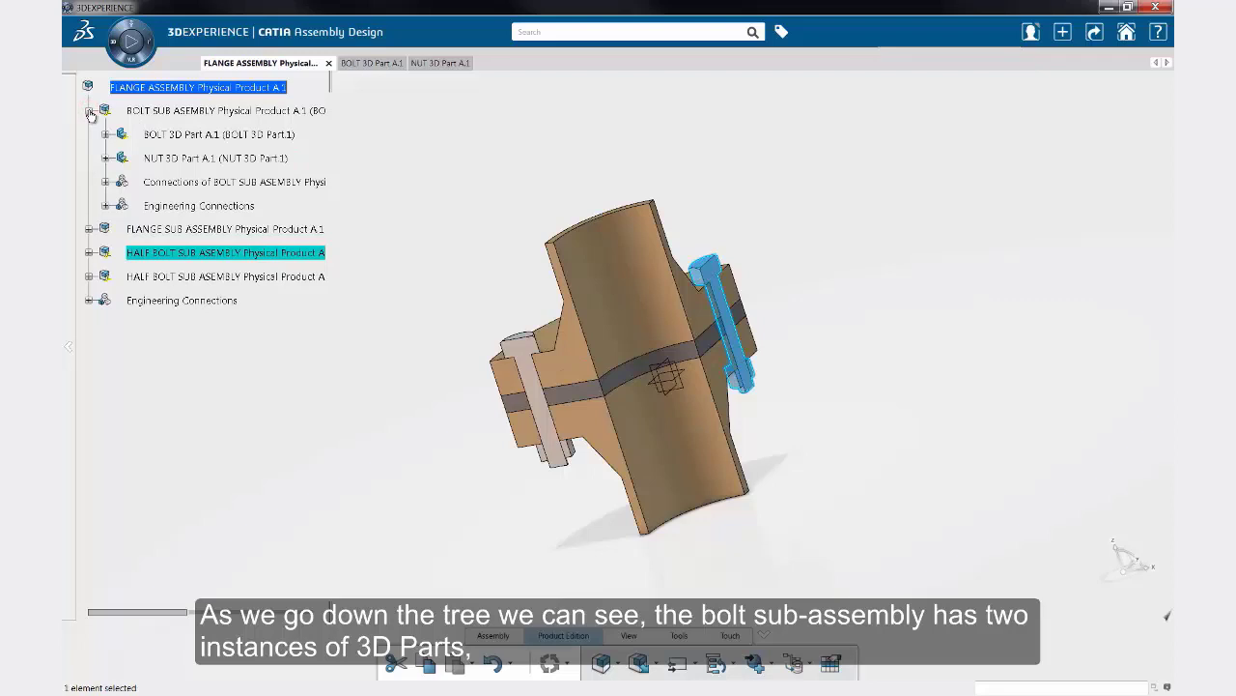
{"action": "left_click", "coordinate": [194, 113]}
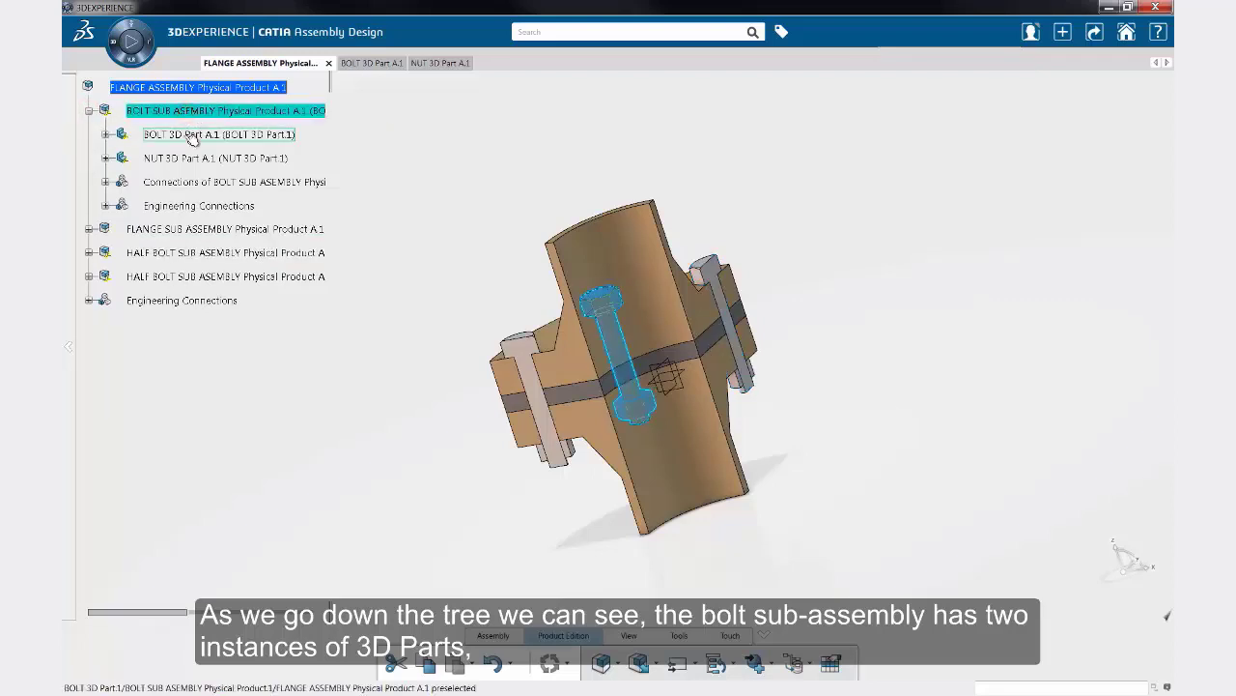
{"action": "left_click", "coordinate": [184, 136]}
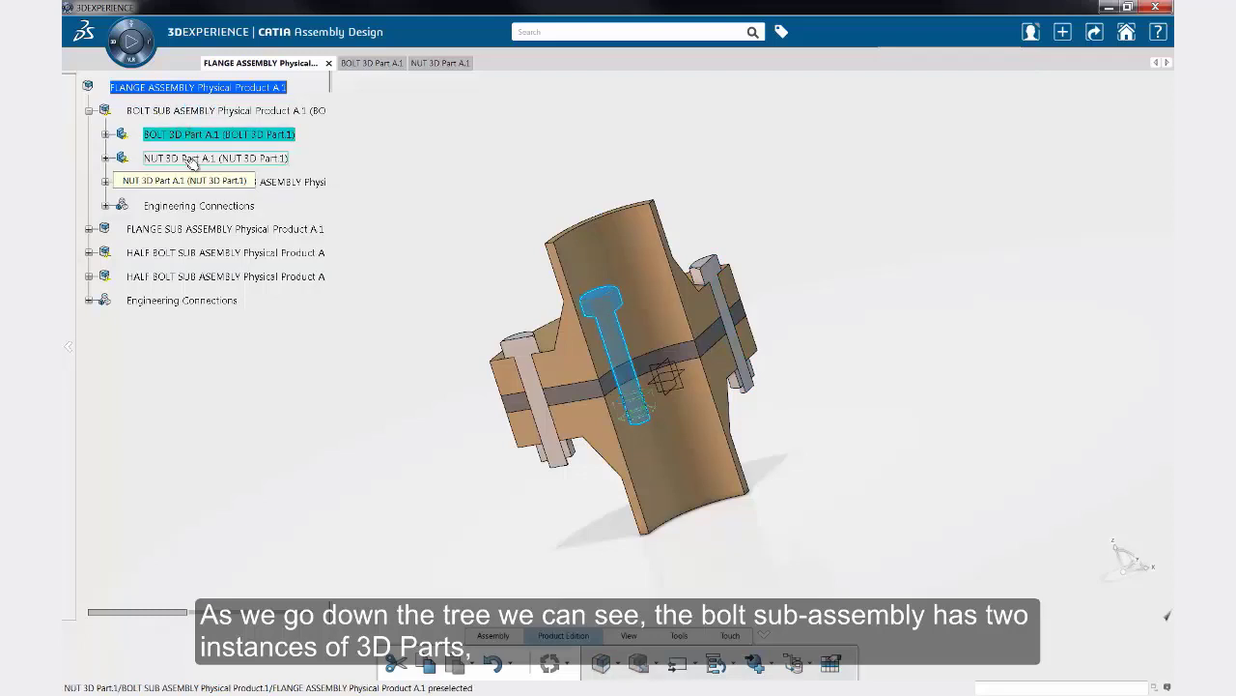
{"action": "left_click", "coordinate": [191, 160]}
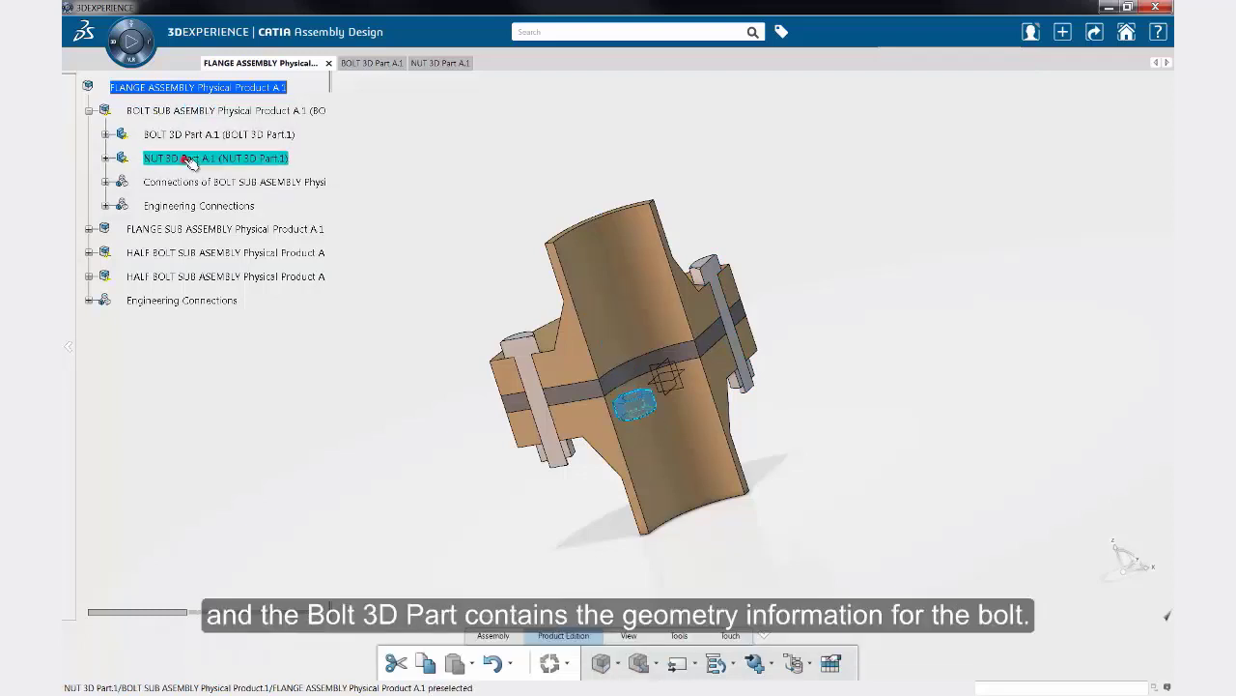
{"action": "left_click", "coordinate": [107, 134]}
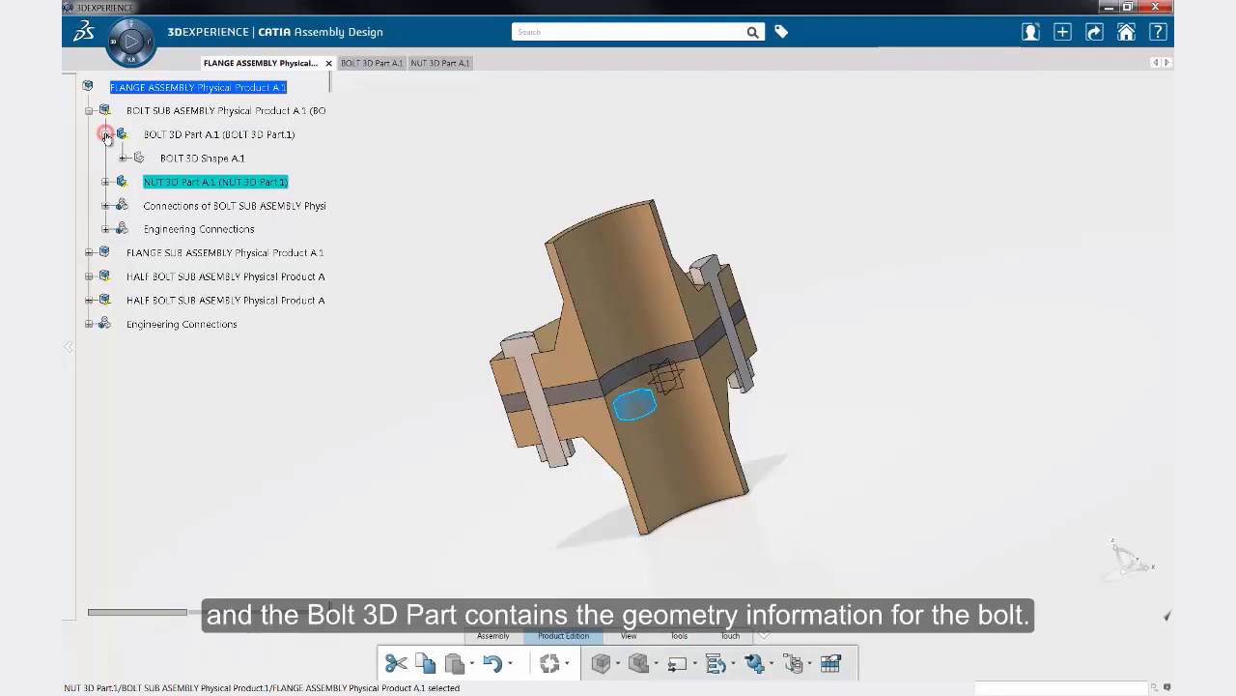
{"action": "left_click", "coordinate": [123, 159]}
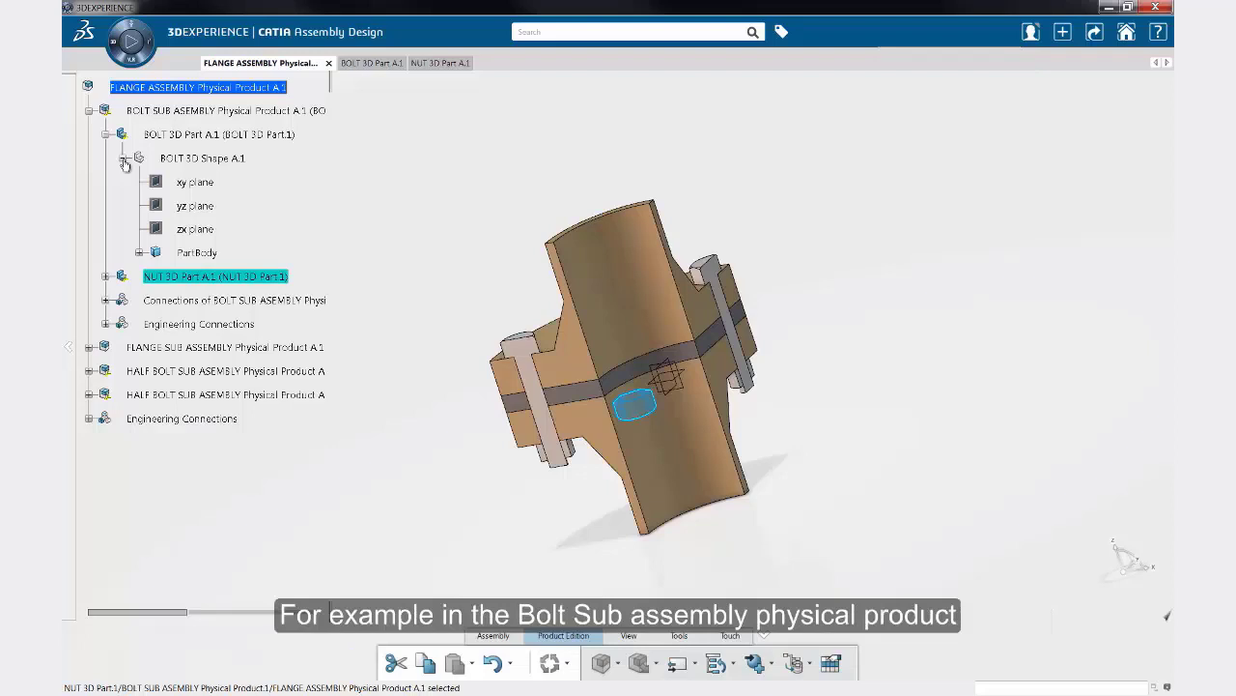
{"action": "left_click", "coordinate": [105, 134]}
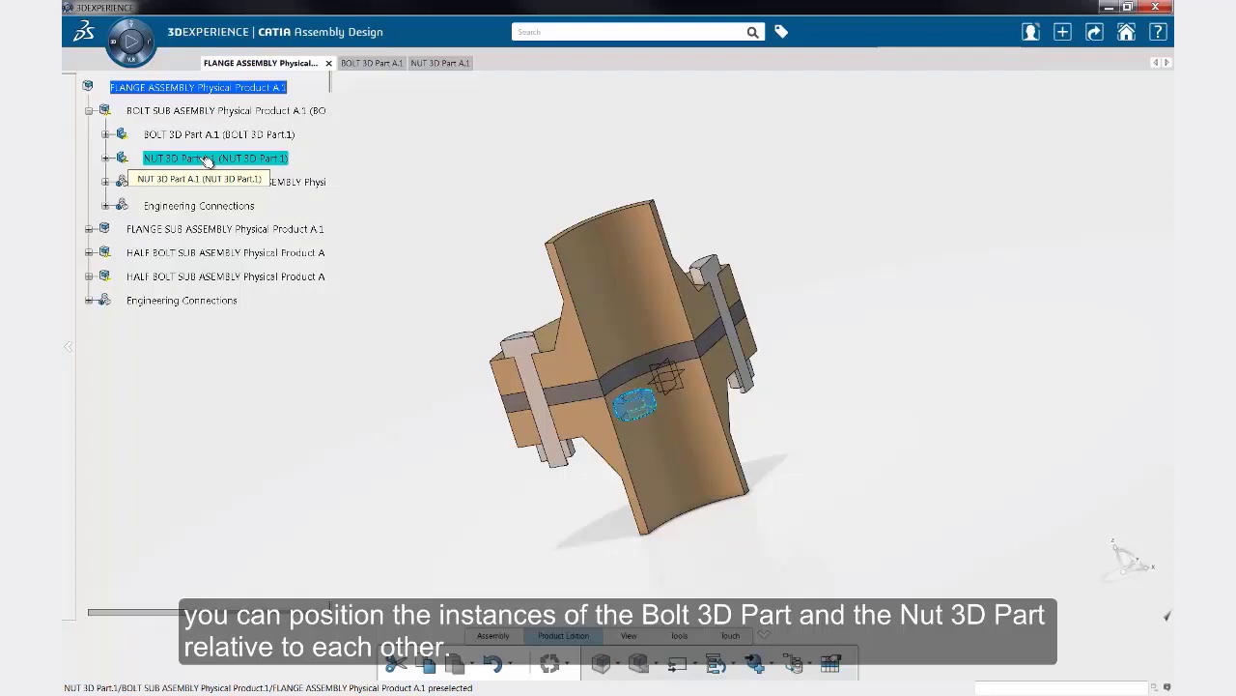
{"action": "left_click", "coordinate": [87, 110]}
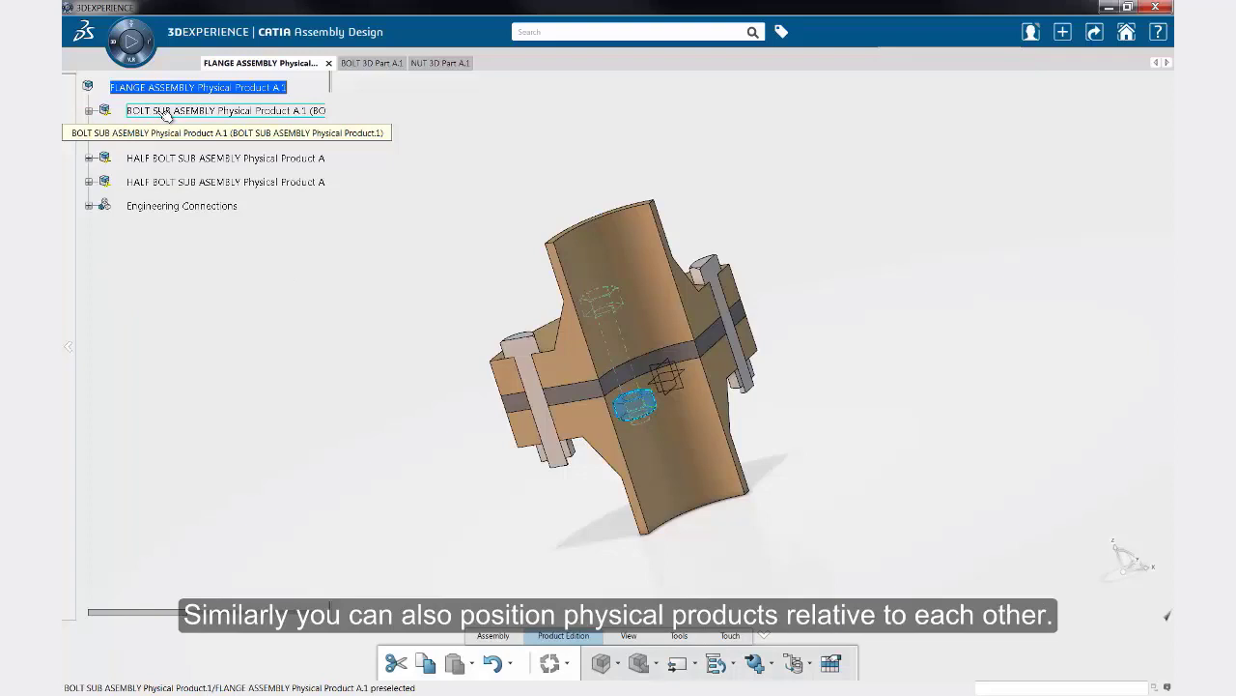
Select FLANGE SUB ASSEMBLY and expand Engineering Connections to show Revolute.1, Rigid.2 and Rigid.3.
{"action": "left_click", "coordinate": [166, 112]}
{"action": "left_click", "coordinate": [179, 136]}
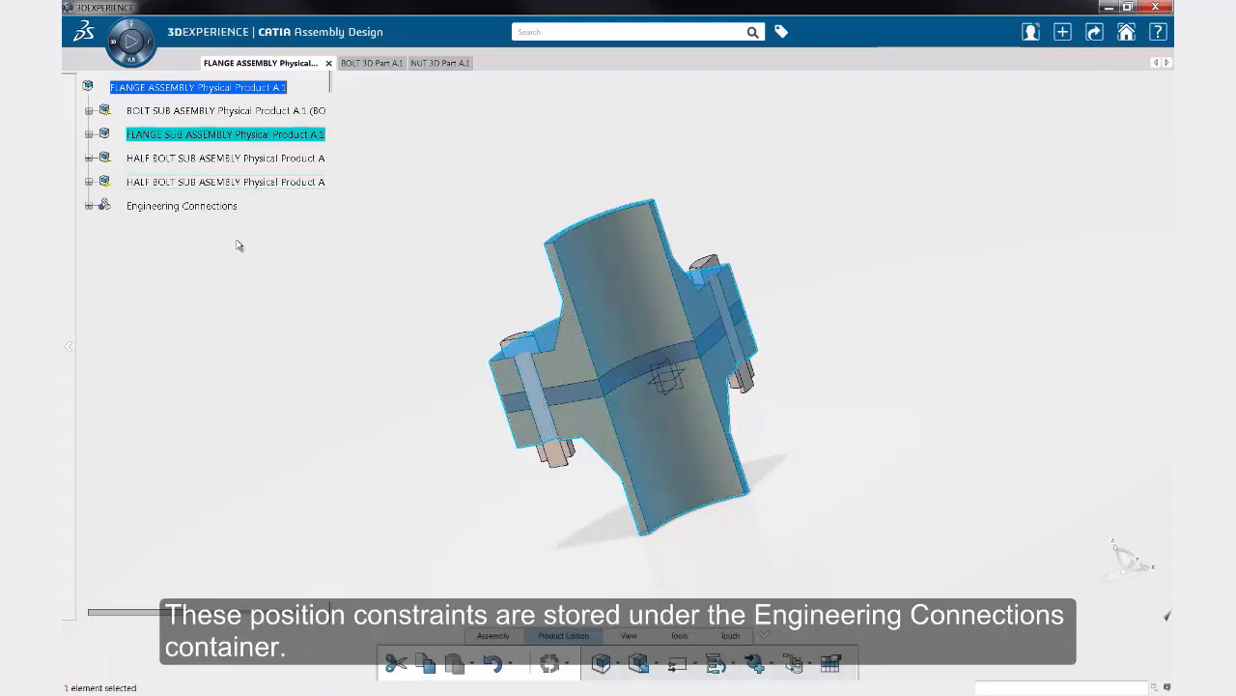
{"action": "left_click", "coordinate": [88, 206]}
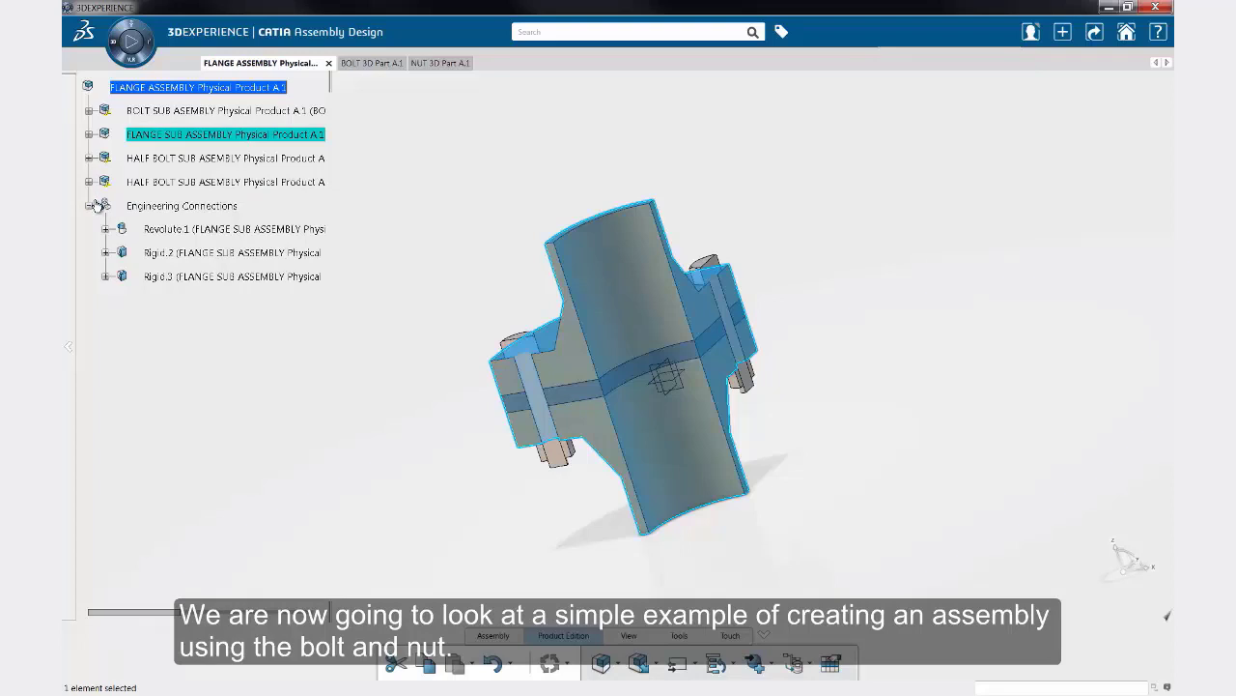
Check the bolt and nut part tabs, then create new empty Physical Product00020151.
{"action": "left_click", "coordinate": [365, 65]}
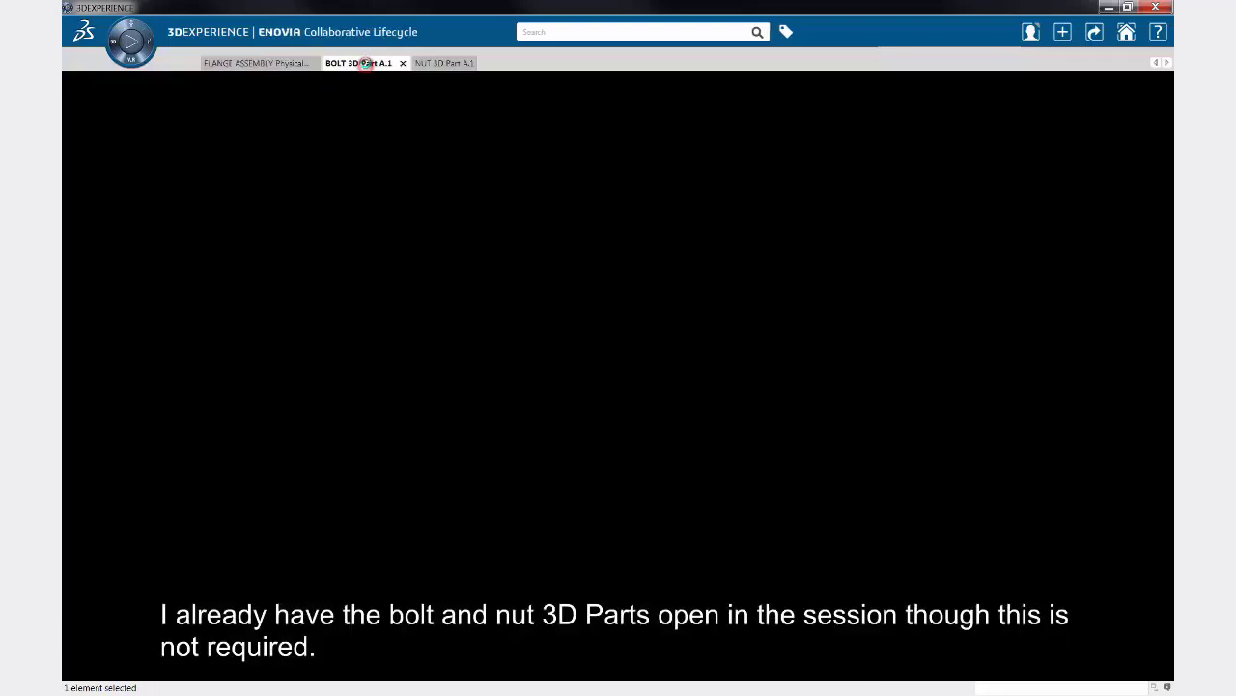
{"action": "left_click", "coordinate": [446, 63]}
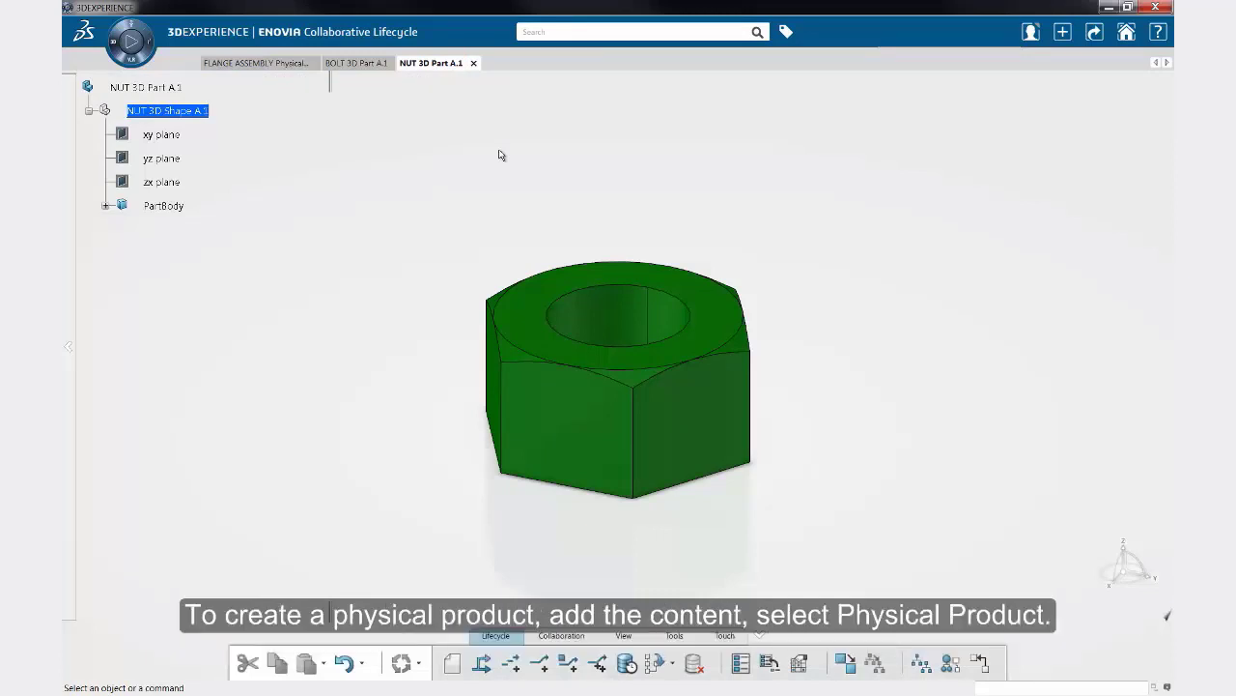
{"action": "left_click", "coordinate": [1062, 34]}
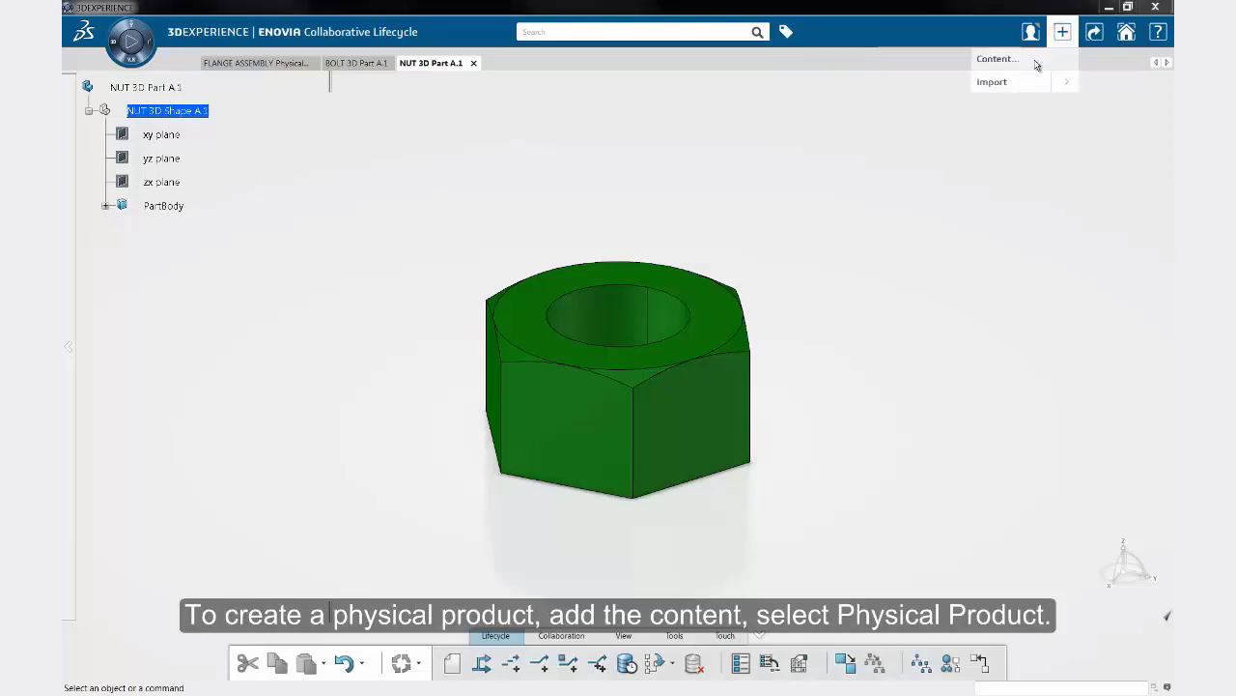
{"action": "left_click", "coordinate": [1039, 61]}
{"action": "left_click", "coordinate": [836, 181]}
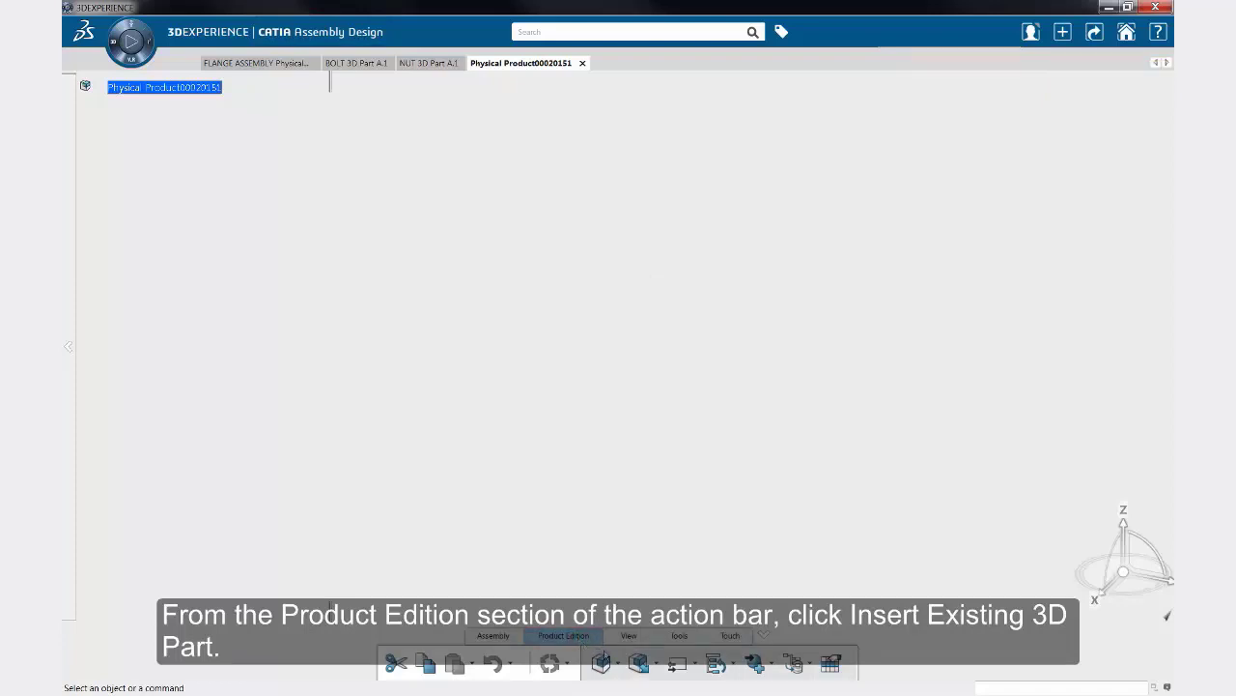
Start Insert Existing 3D Part with the new physical product as the target.
{"action": "left_click", "coordinate": [657, 663]}
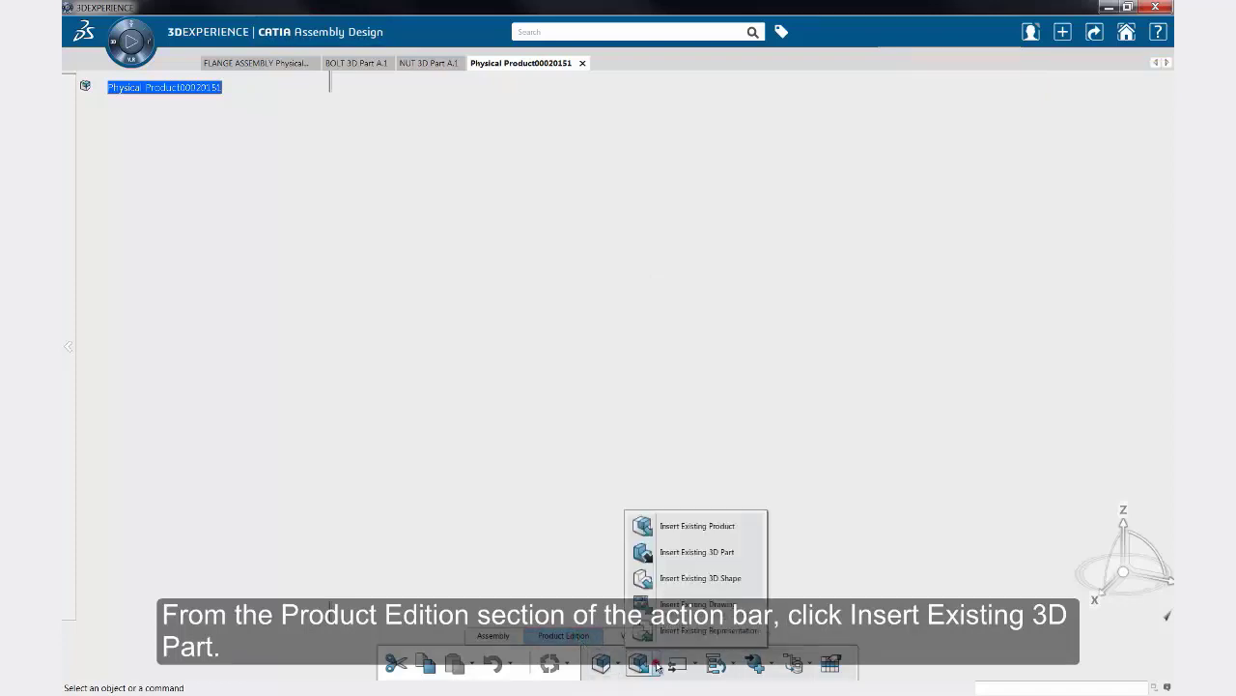
{"action": "left_click", "coordinate": [705, 554]}
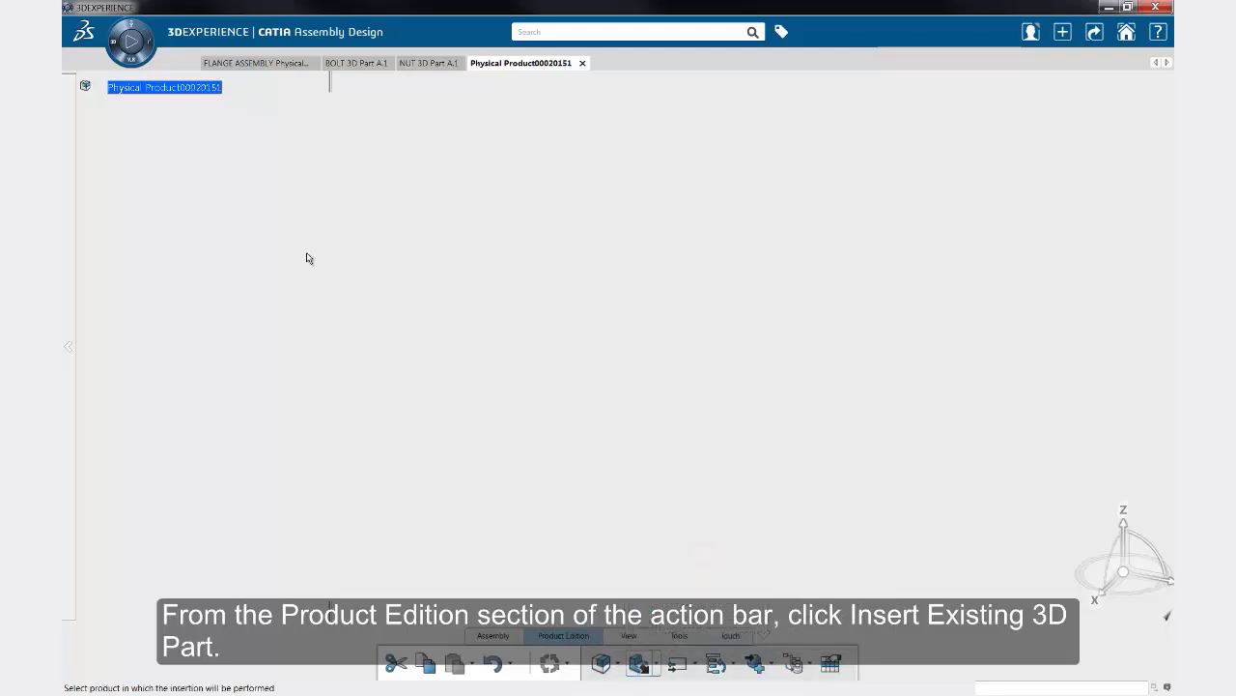
{"action": "left_click", "coordinate": [192, 87]}
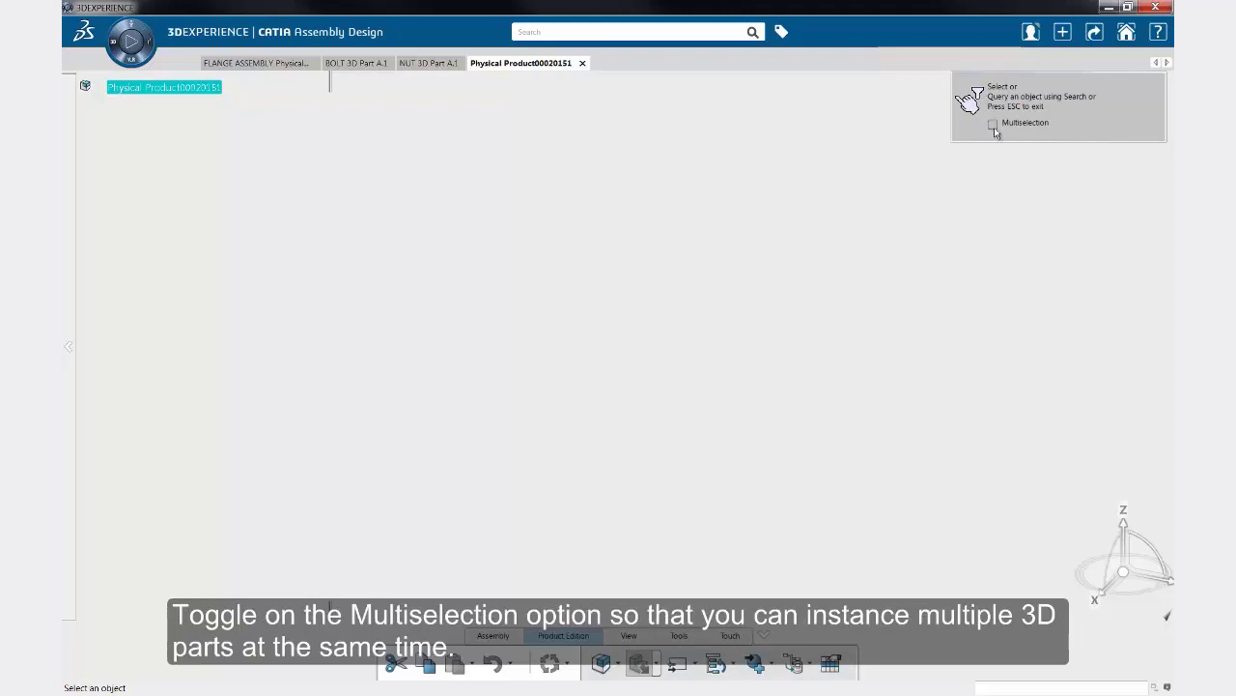
With Multiselection on, pick BOLT 3D Part A.1 and NUT 3D Part A.1 for insertion.
{"action": "left_click", "coordinate": [993, 124]}
{"action": "left_click", "coordinate": [358, 64]}
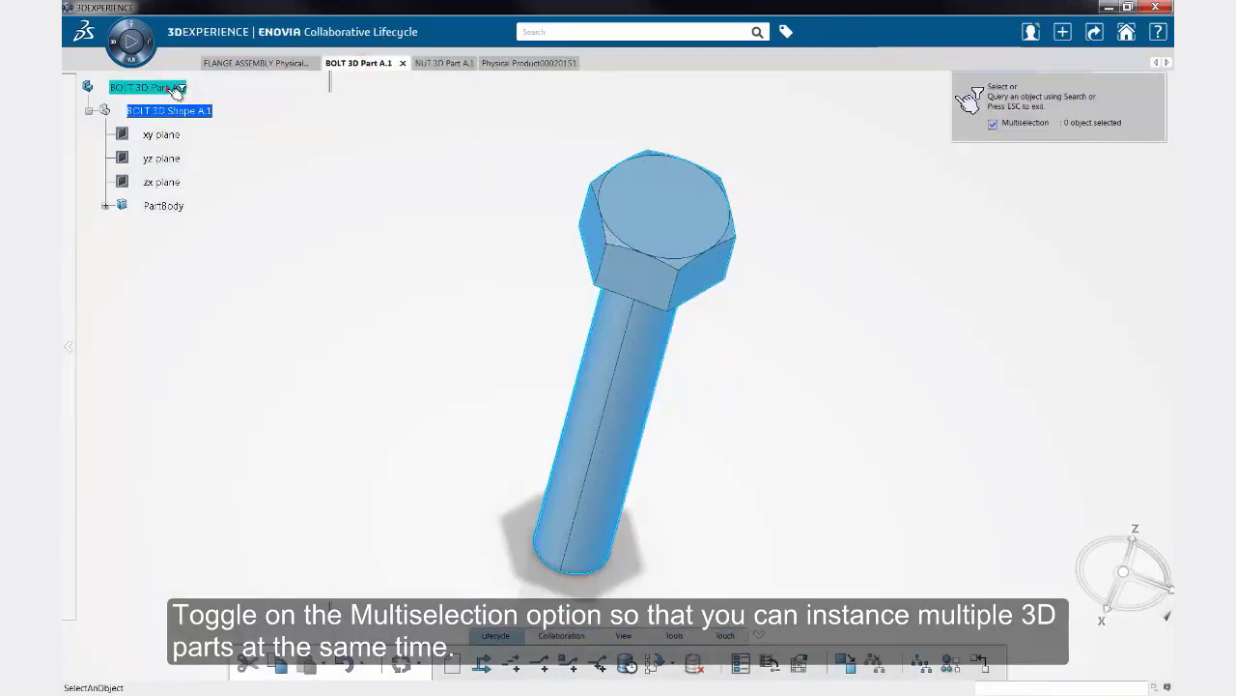
{"action": "left_click", "coordinate": [443, 63]}
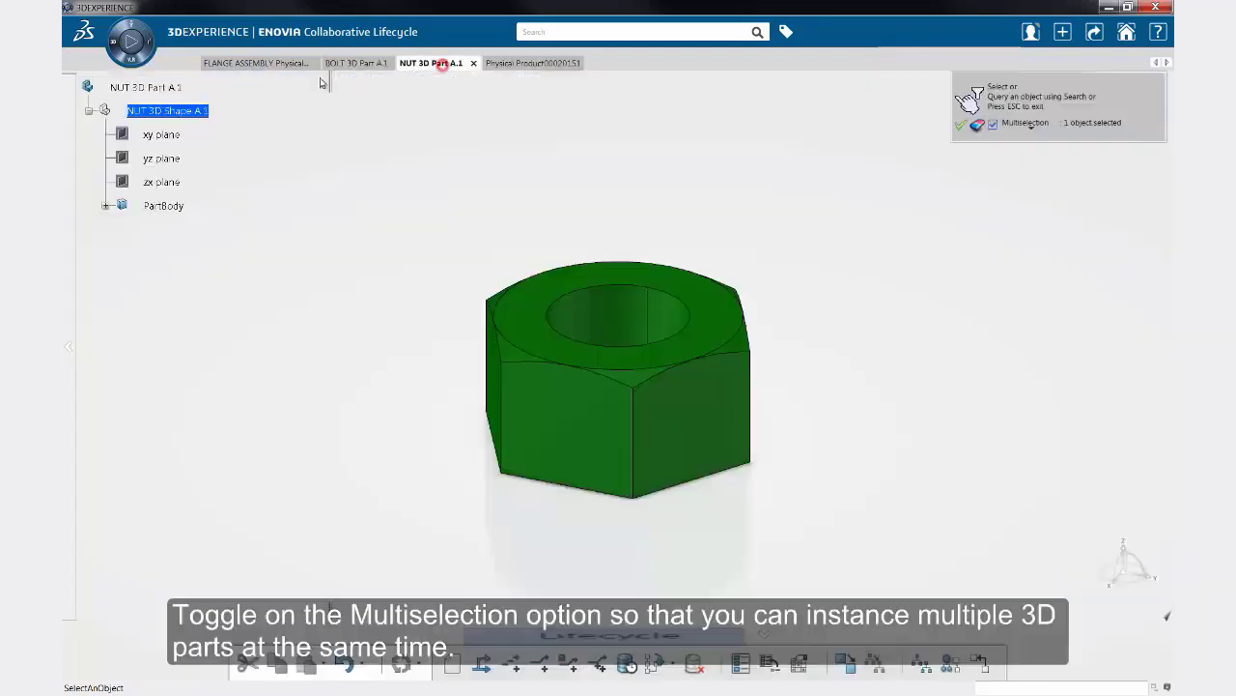
{"action": "left_click", "coordinate": [172, 87]}
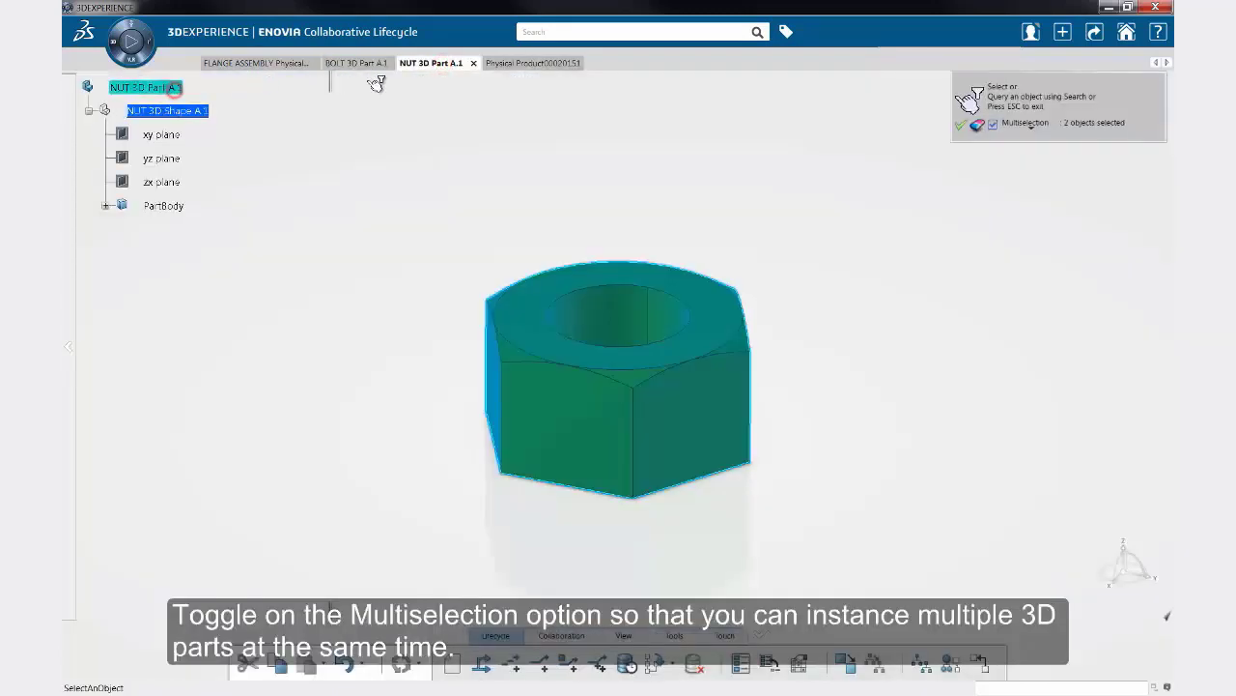
{"action": "left_click", "coordinate": [1030, 134]}
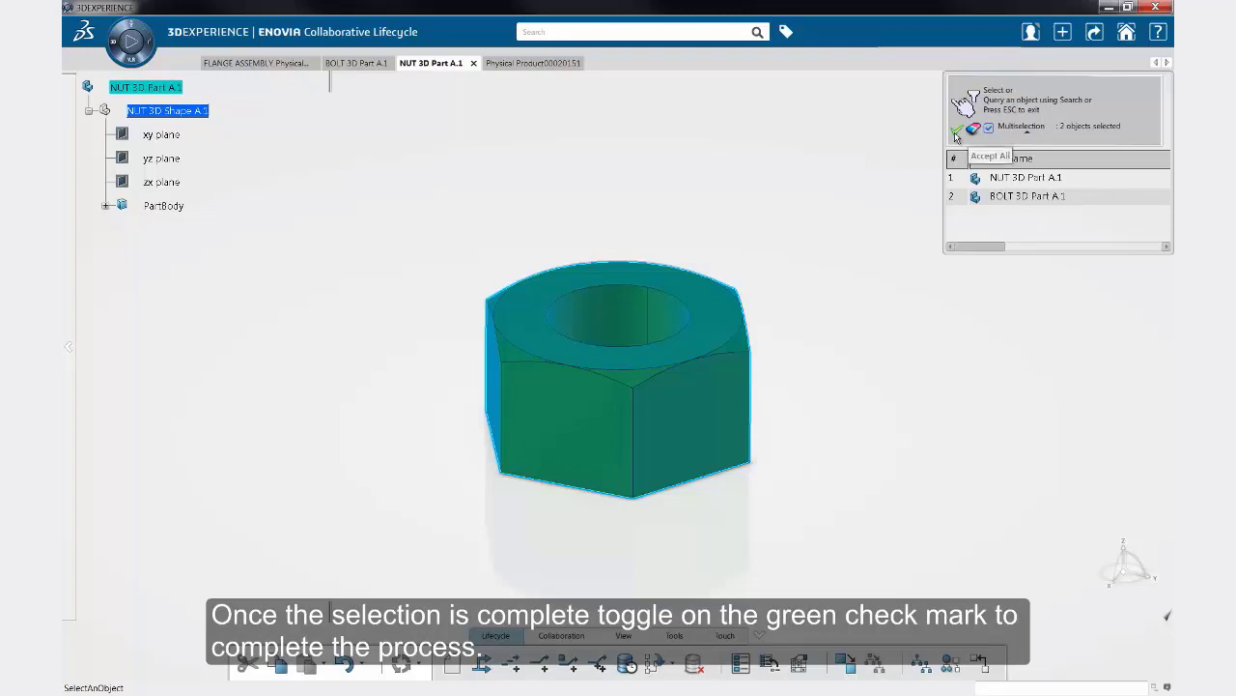
Confirm inserting both parts, then move the nut tilted above and right of the bolt.
{"action": "left_click", "coordinate": [955, 137]}
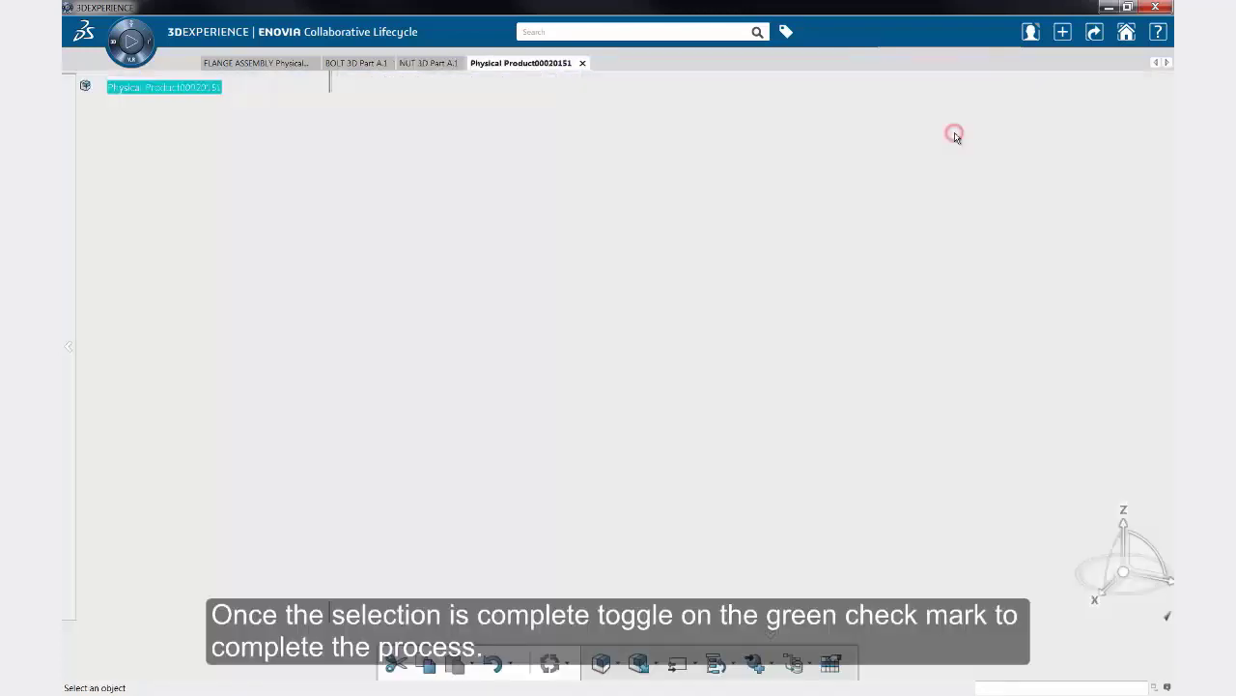
{"action": "mouse_move", "coordinate": [800, 262]}
{"action": "middle_mouse_down"}
{"action": "mouse_move", "coordinate": [812, 206]}
{"action": "mouse_move", "coordinate": [809, 251]}
{"action": "middle_mouse_up"}
{"action": "left_click", "coordinate": [817, 254]}
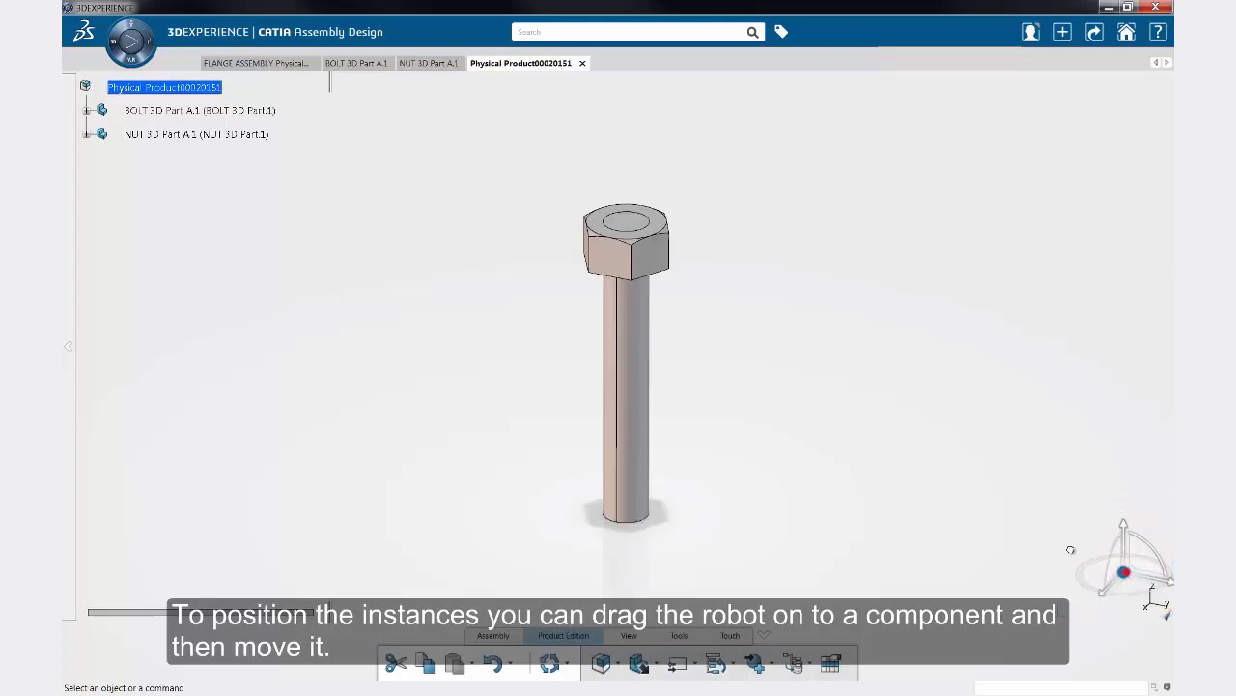
{"action": "left_click_drag", "start_coordinate": [1070, 550], "coordinate": [854, 261]}
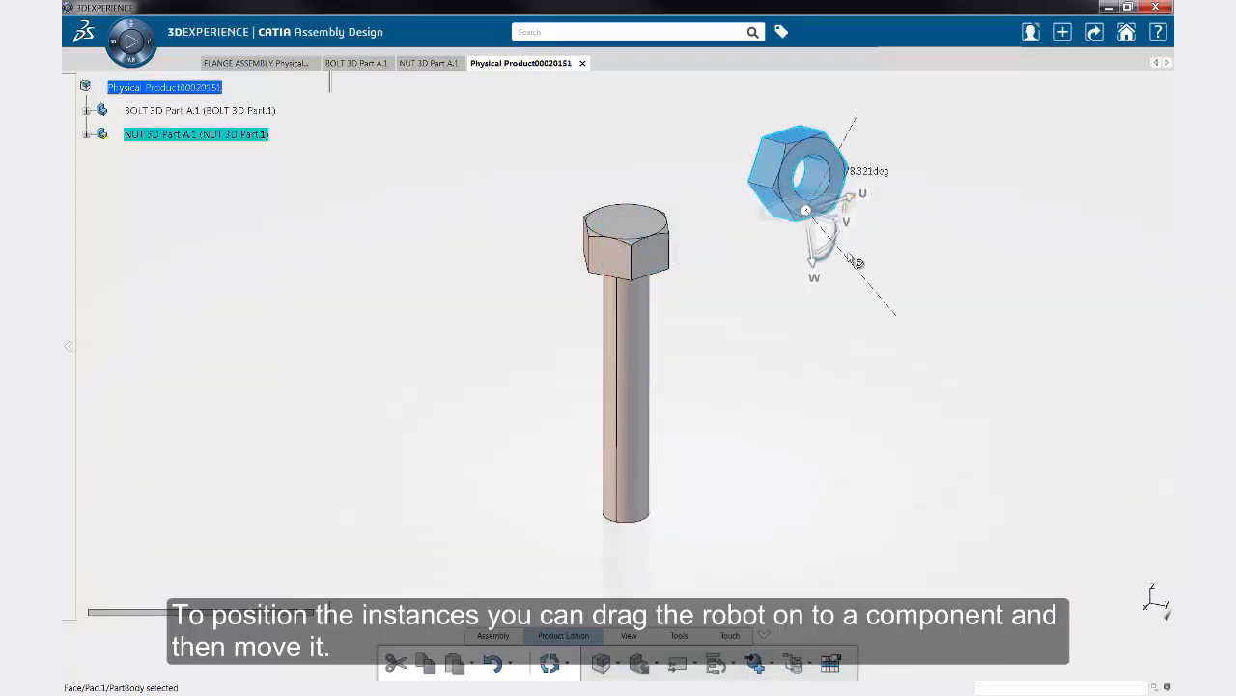
{"action": "left_click", "coordinate": [803, 375]}
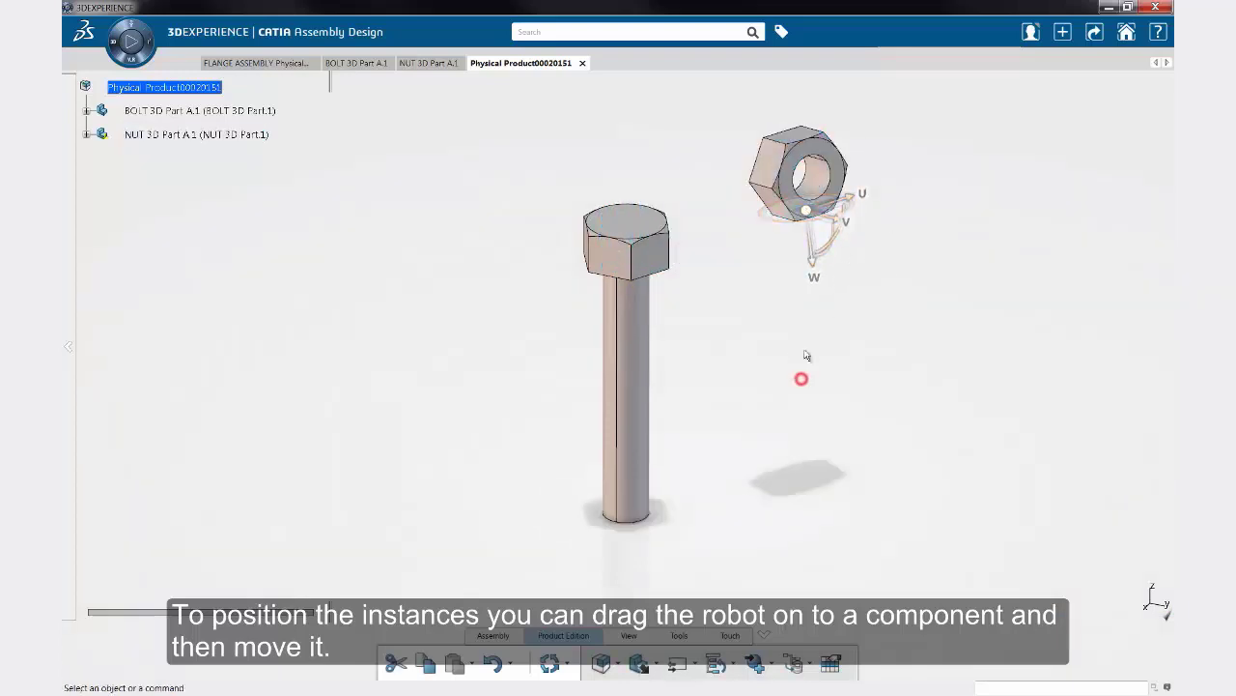
Create an engineering connection using the nut's axis and the bolt's axis as supports.
{"action": "left_click", "coordinate": [493, 638]}
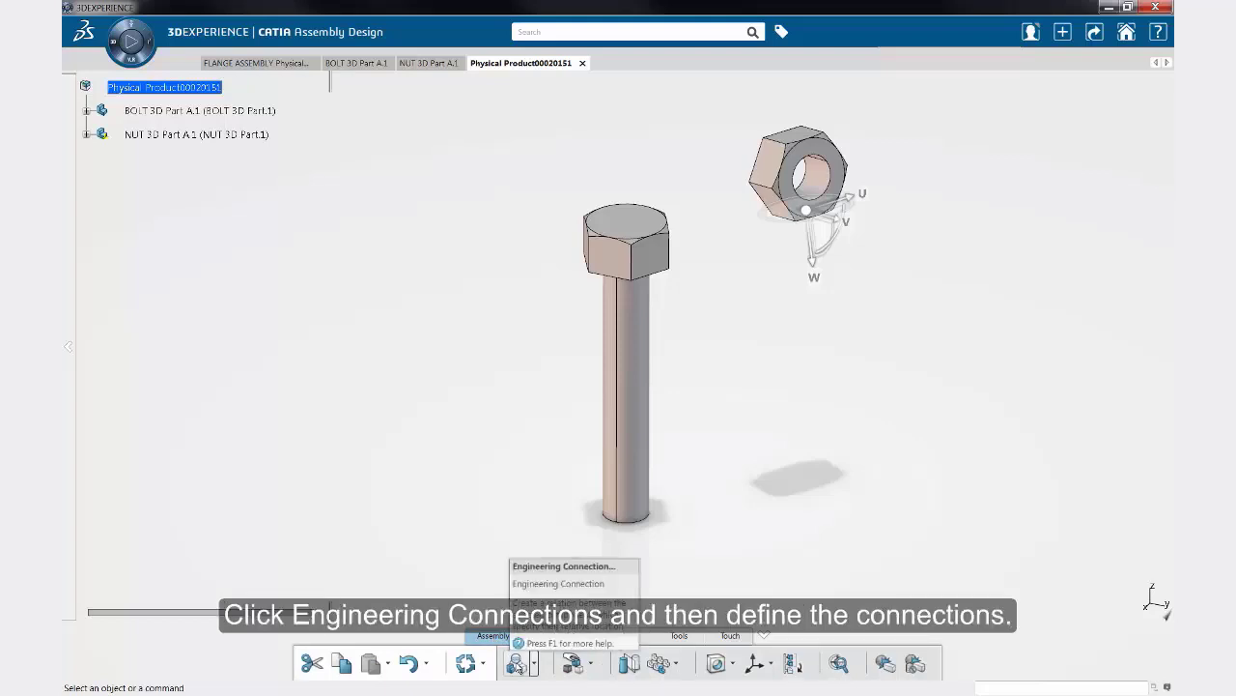
{"action": "left_click", "coordinate": [517, 665]}
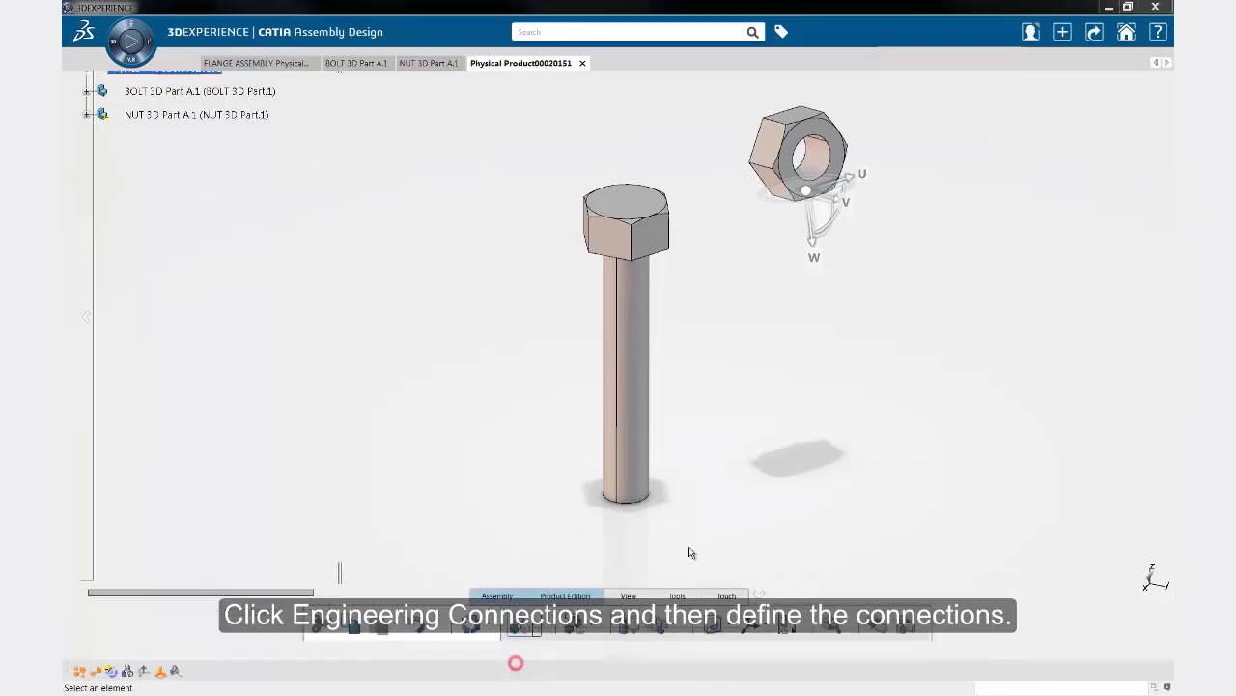
{"action": "left_click_drag", "start_coordinate": [909, 79], "coordinate": [889, 305]}
{"action": "left_click", "coordinate": [820, 180]}
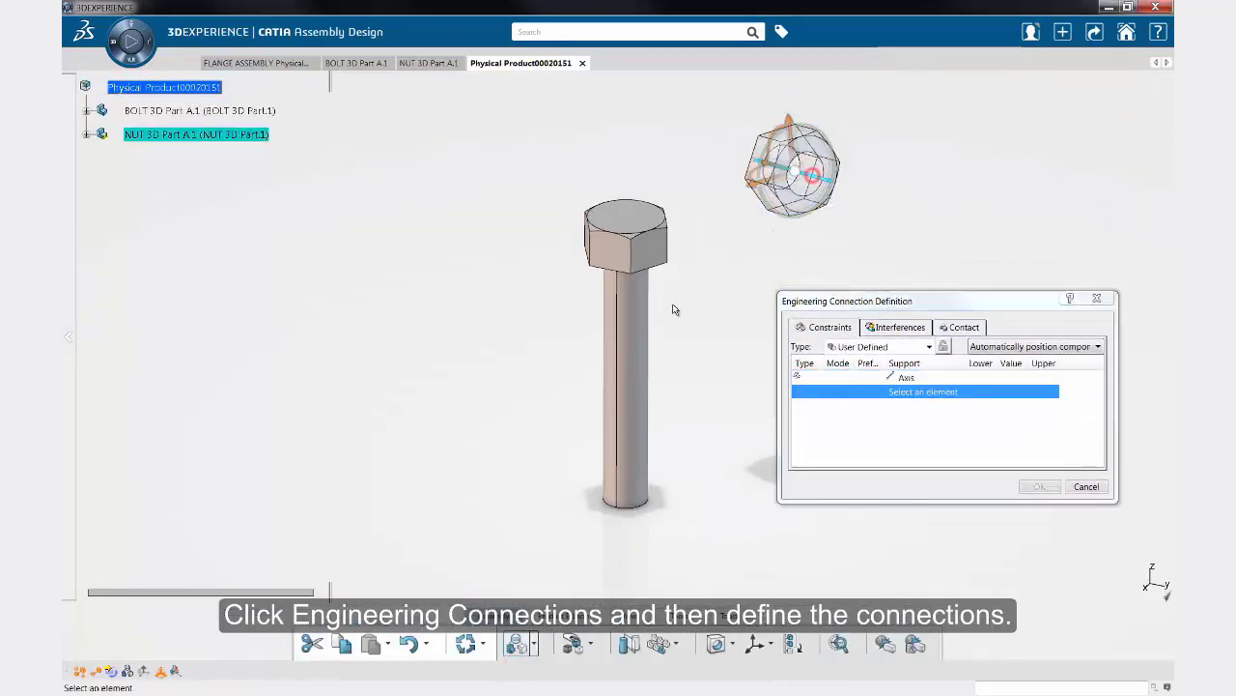
{"action": "left_click", "coordinate": [635, 323]}
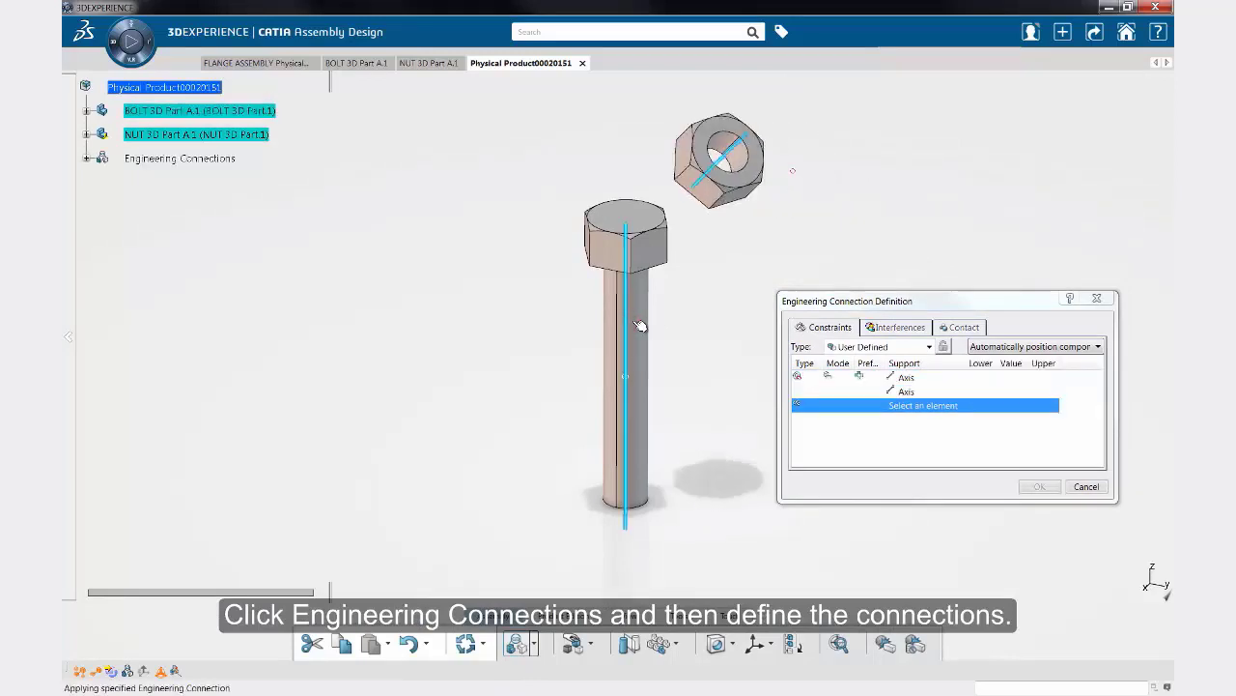